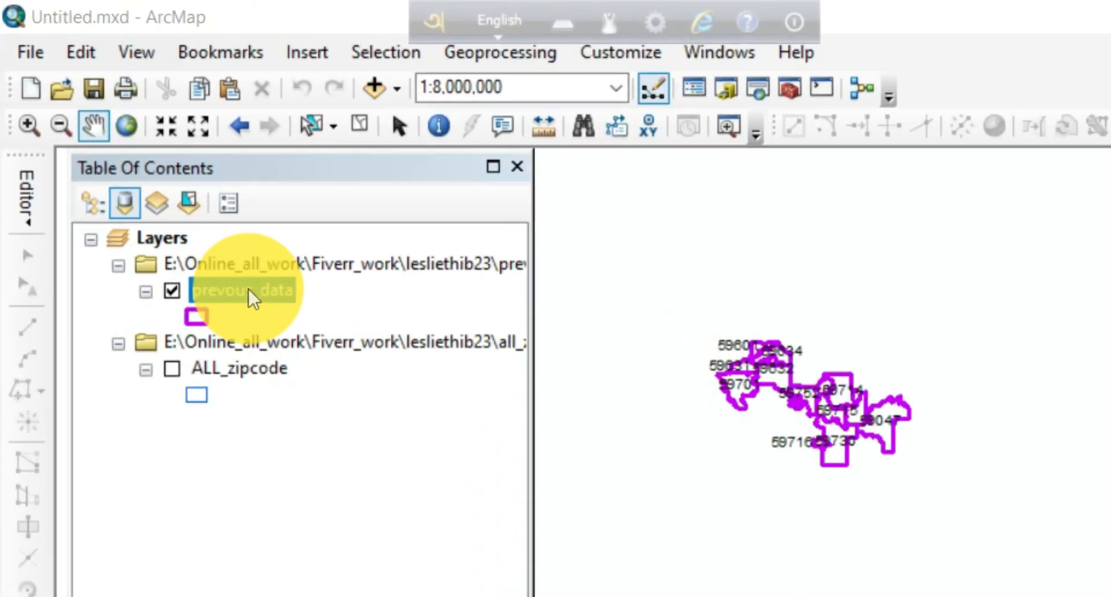
Step: Open the attribute table of the prevous_data layer and move its window clear for viewing
right_click(250, 291)
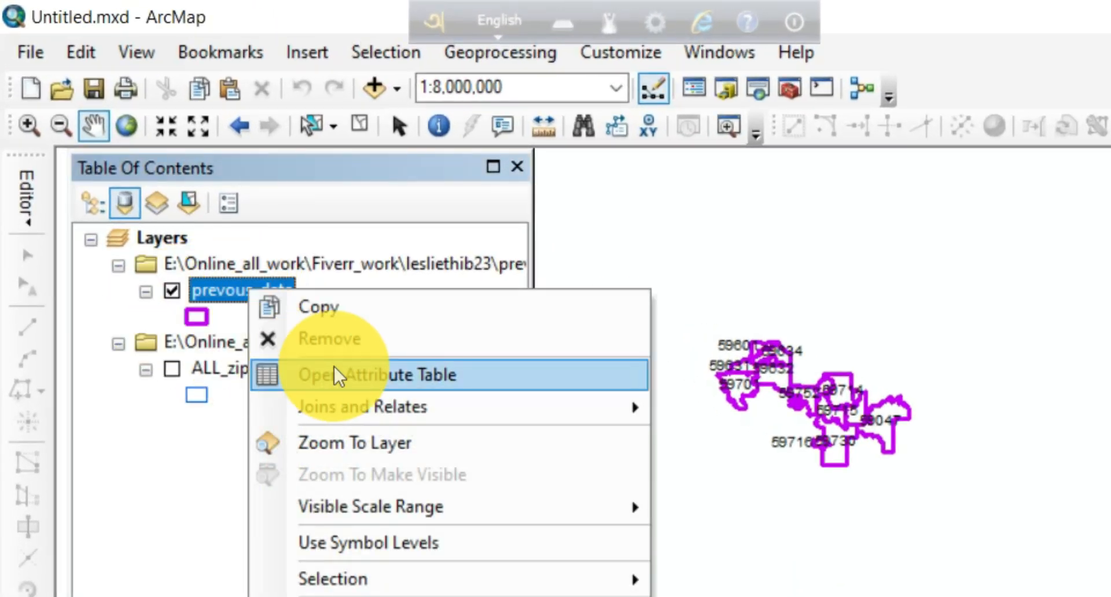
left_click(348, 375)
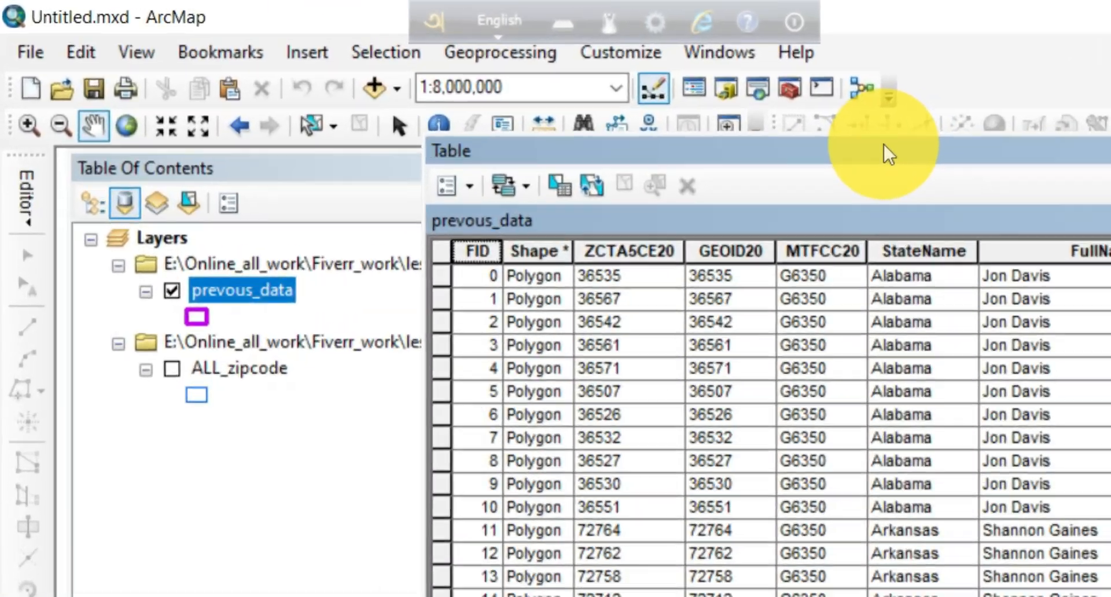
left_click_drag(889, 154, 840, 185)
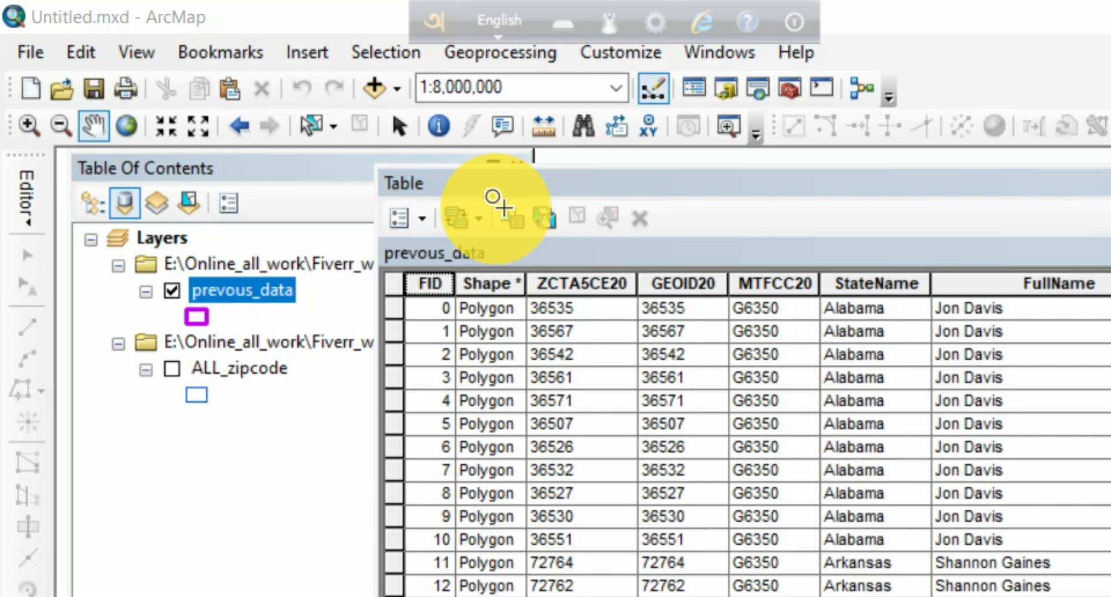
Step: Open Select by Attributes for the prevous_data table and move the dialog off the zip code columns
left_click(516, 217)
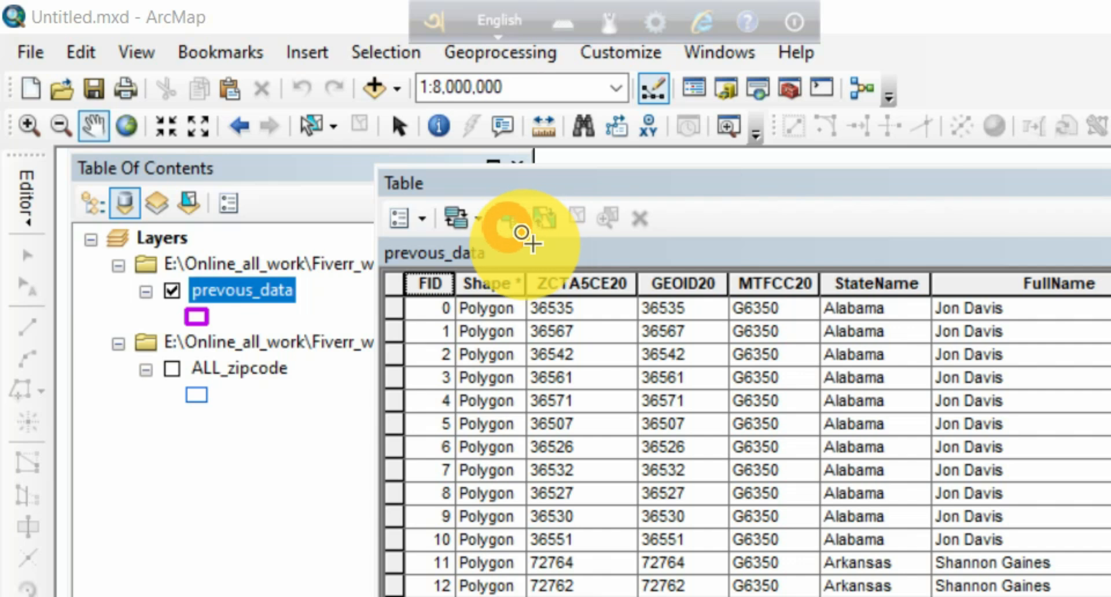
left_click(512, 218)
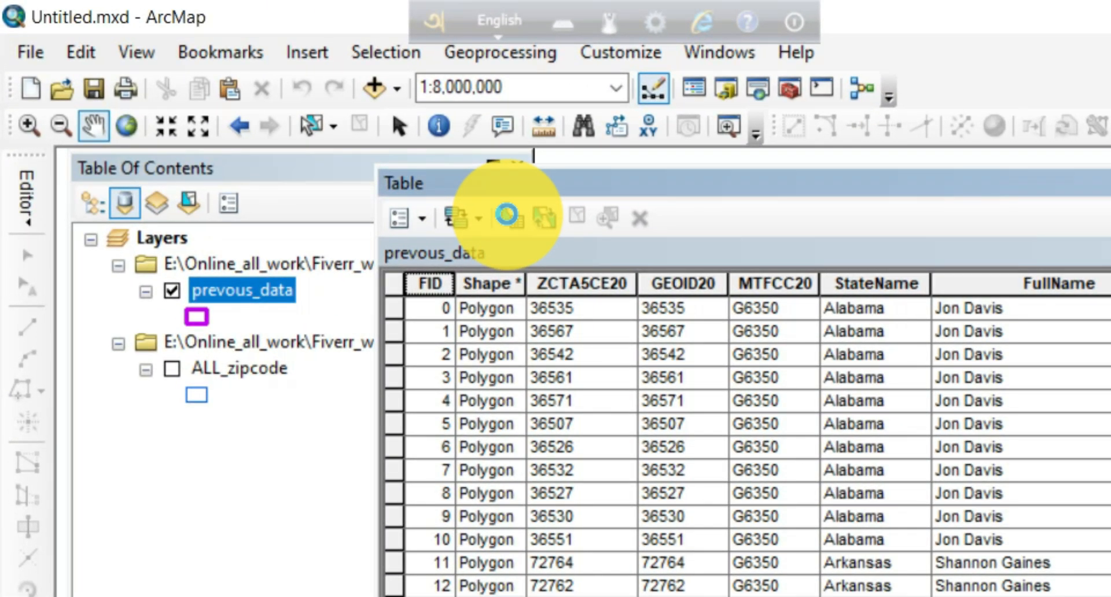
left_click(256, 109)
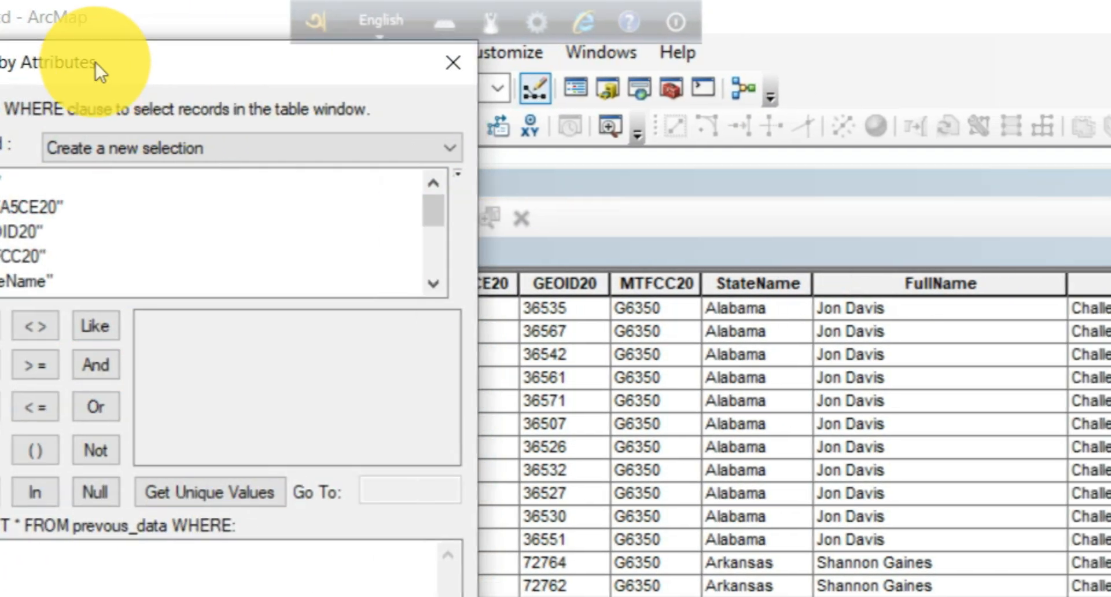
left_click_drag(220, 63, 1110, 182)
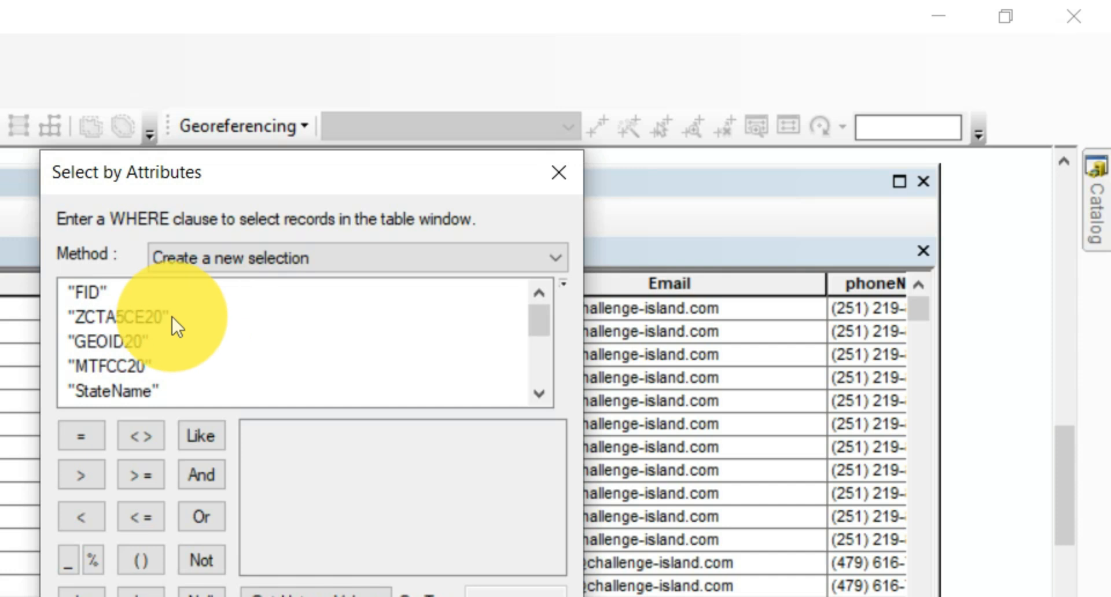
Step: Start the WHERE clause with the GEOID20 field, the IN operator and an empty pair of parentheses
scroll(171, 318, "down", 3)
scroll(169, 317, "down", 1)
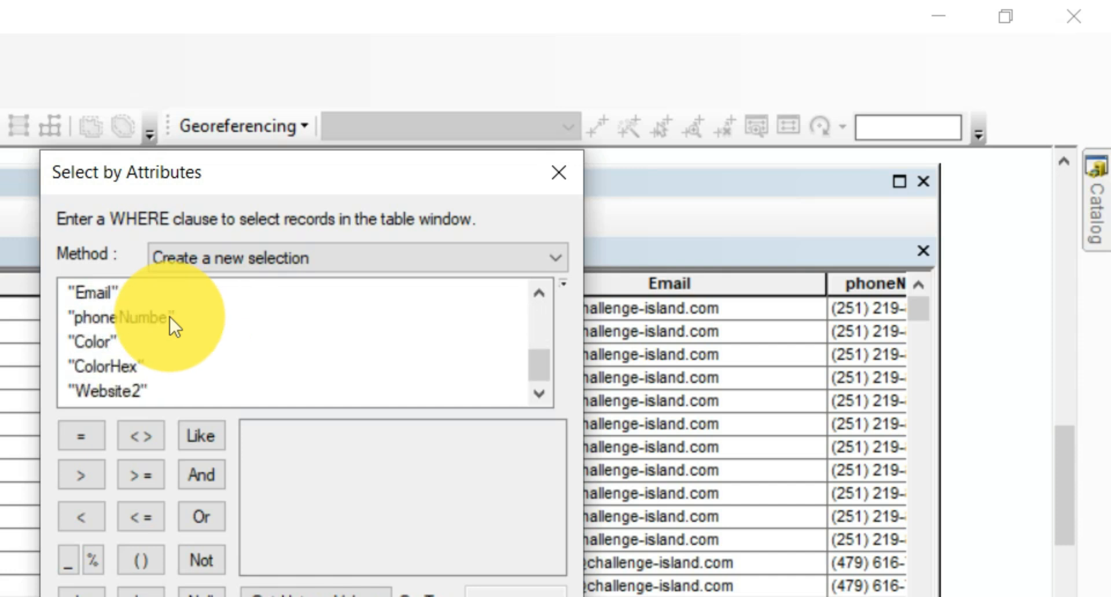
scroll(169, 318, "up", 3)
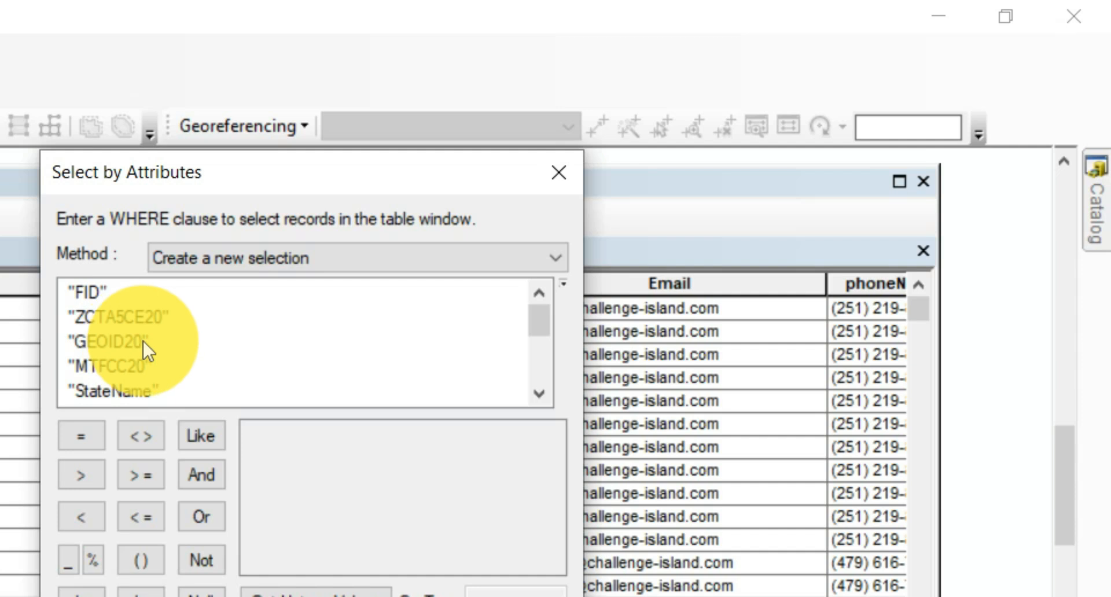
scroll(142, 341, "down", 2)
scroll(141, 342, "up", 2)
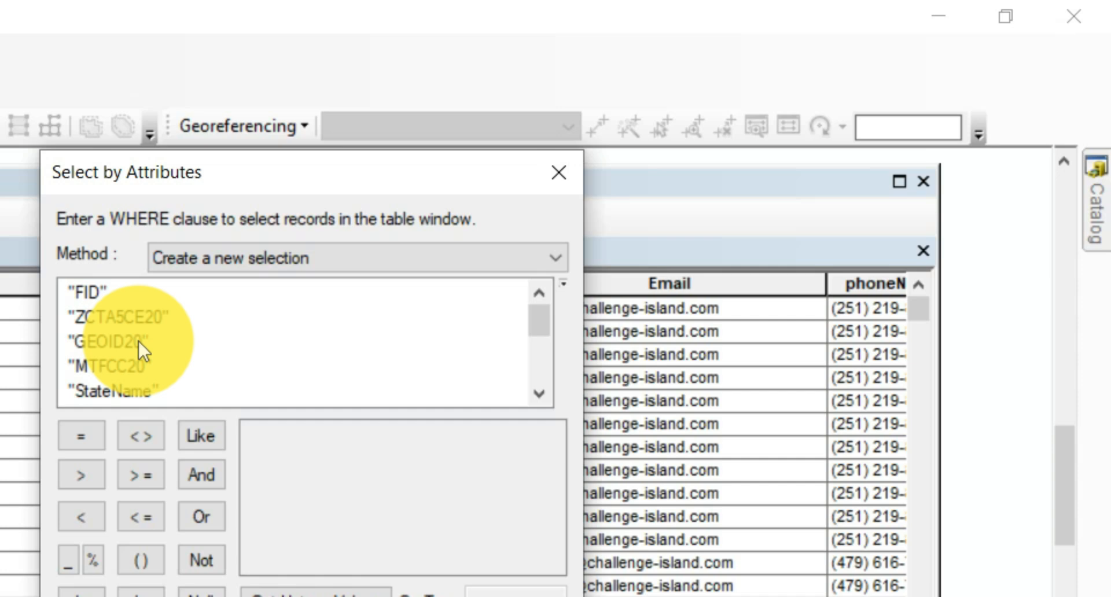
left_click(131, 342)
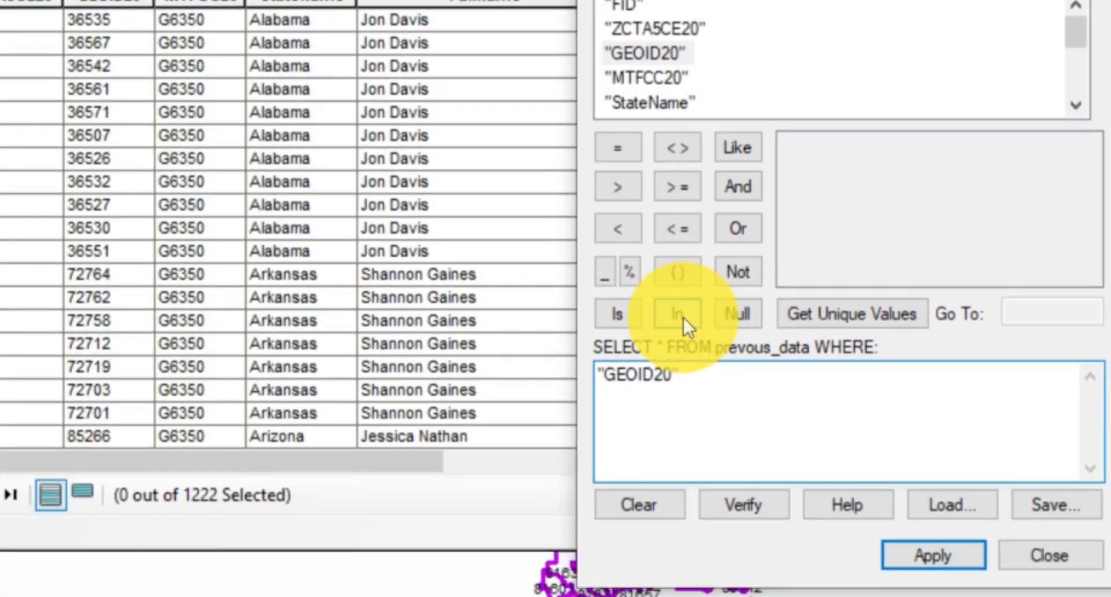
left_click(144, 595)
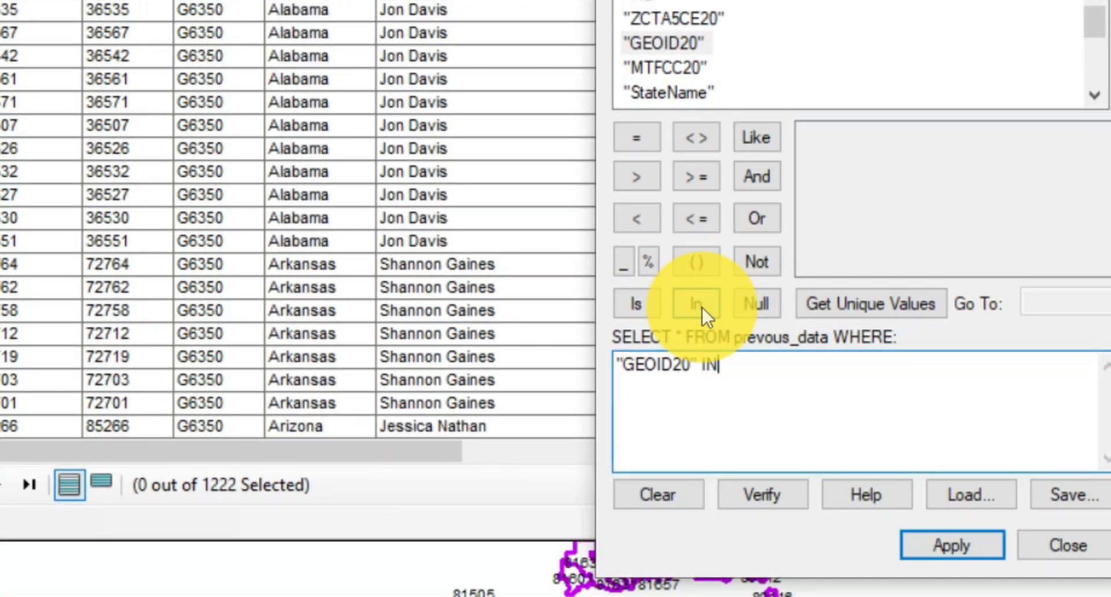
left_click(696, 263)
left_click(736, 389)
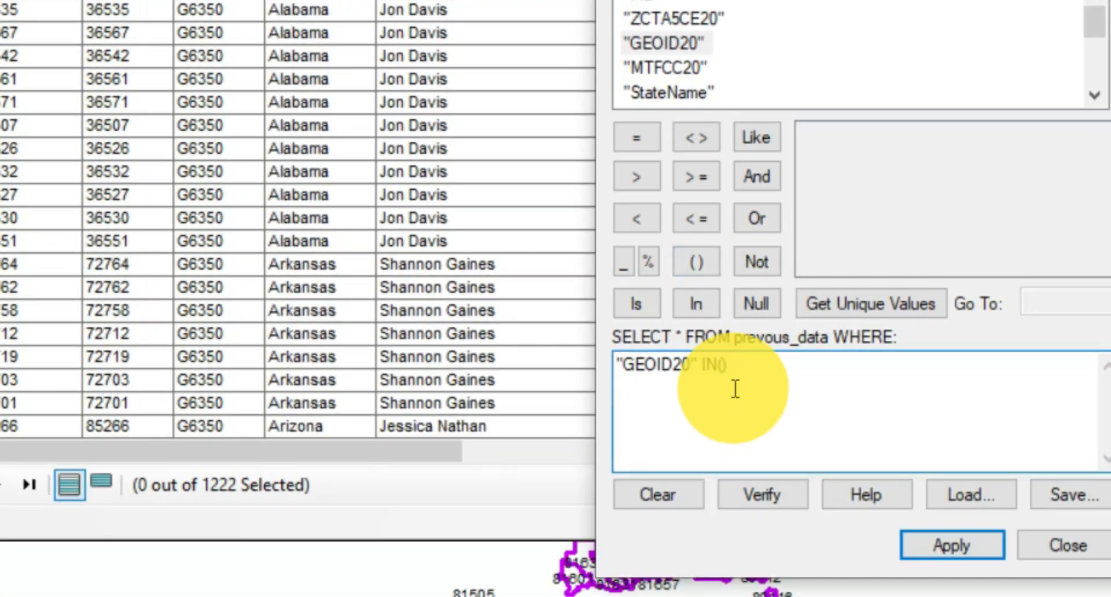
left_click(757, 366)
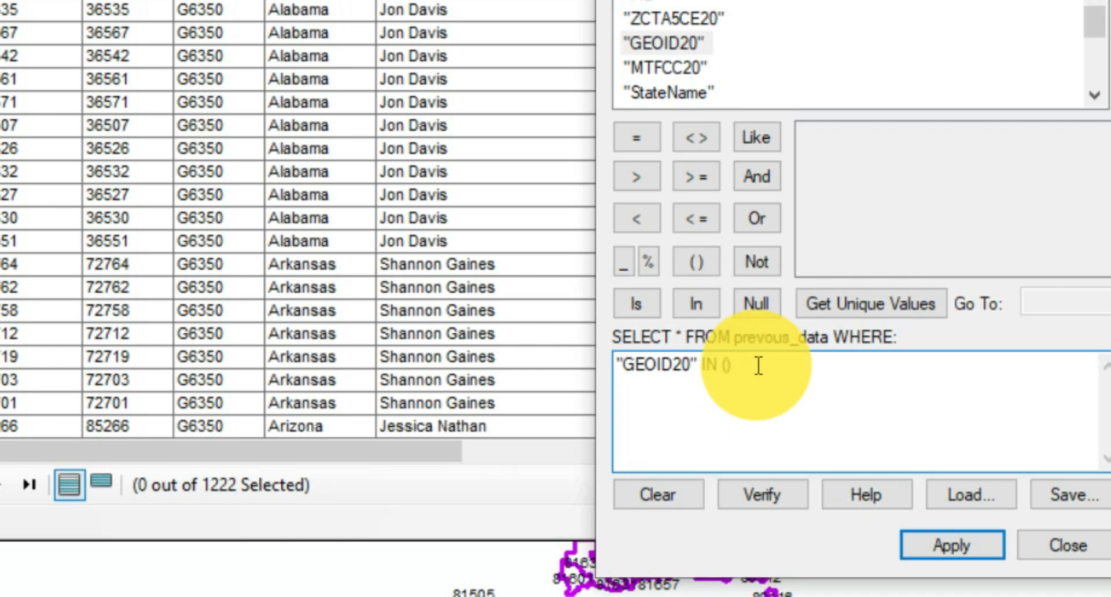
Step: Enter "36535" in double quotes as the first value inside the parentheses of the IN list
type("\"\"")
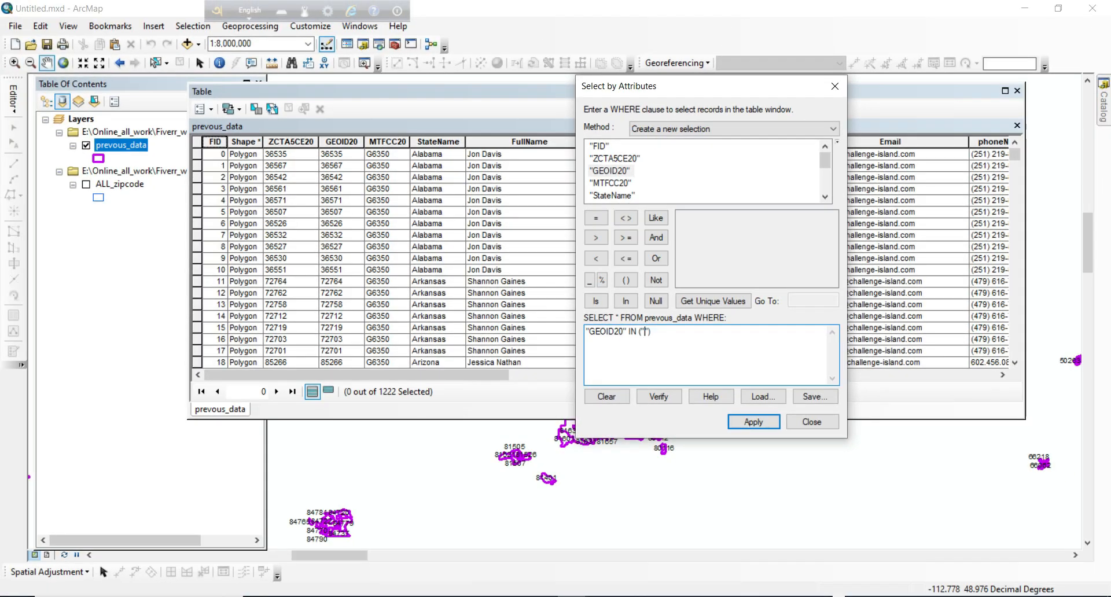
left_click(783, 365)
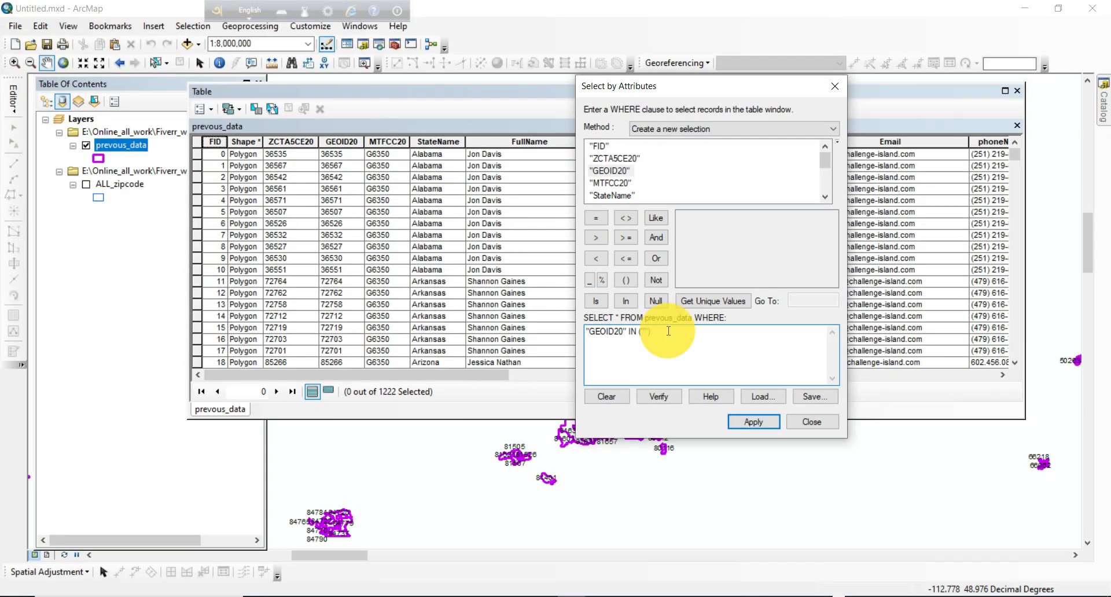
type("365")
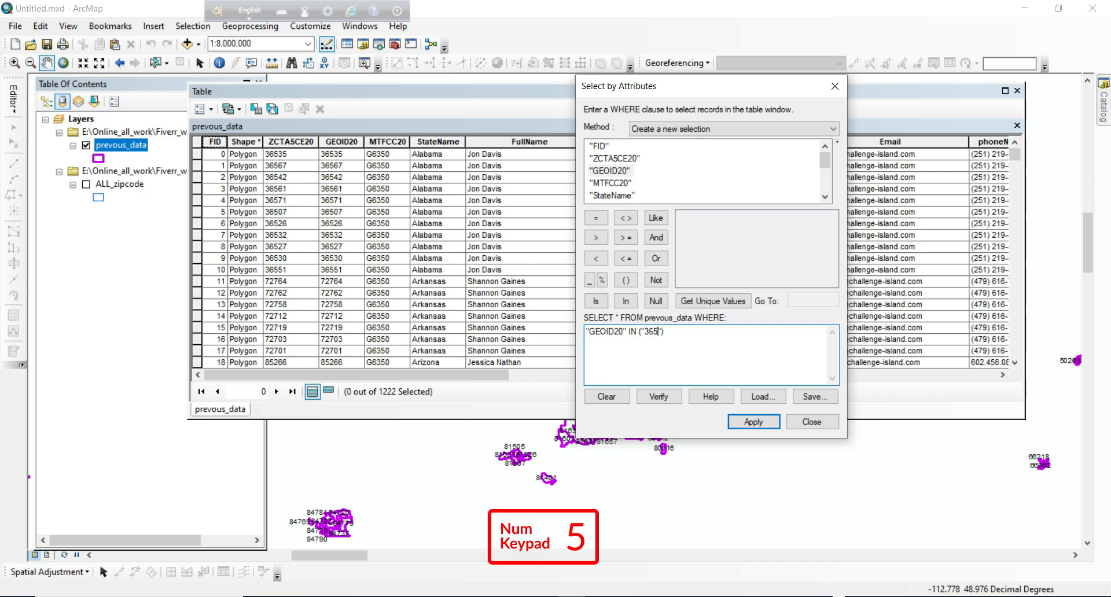
type("35")
key("Right")
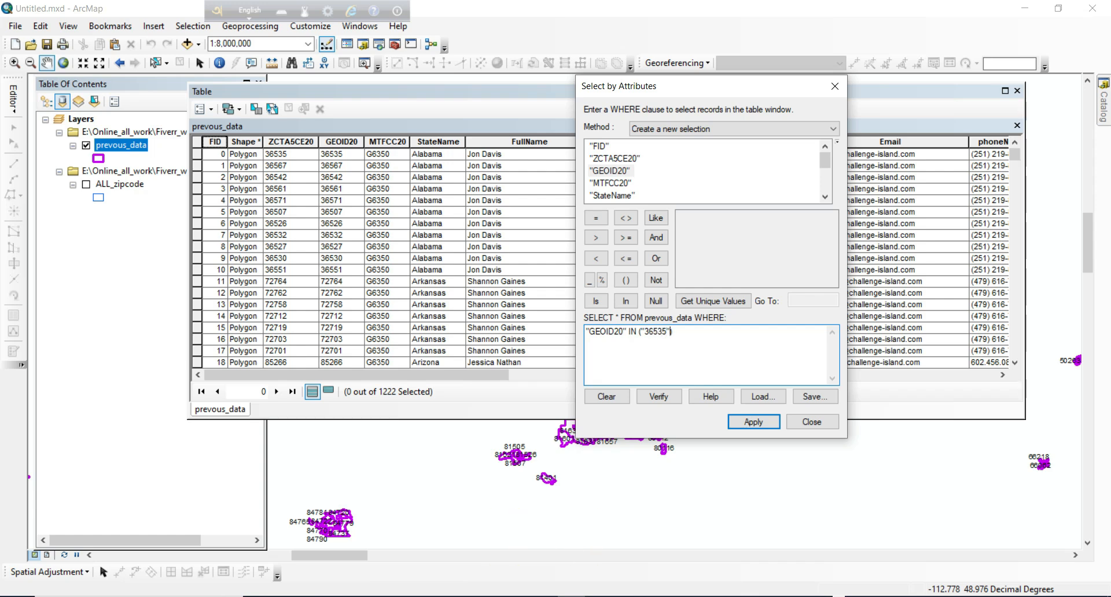
Step: Add "72712" in double quotes as the second IN value, separated by a comma, and try to apply the selection query
type(",7271")
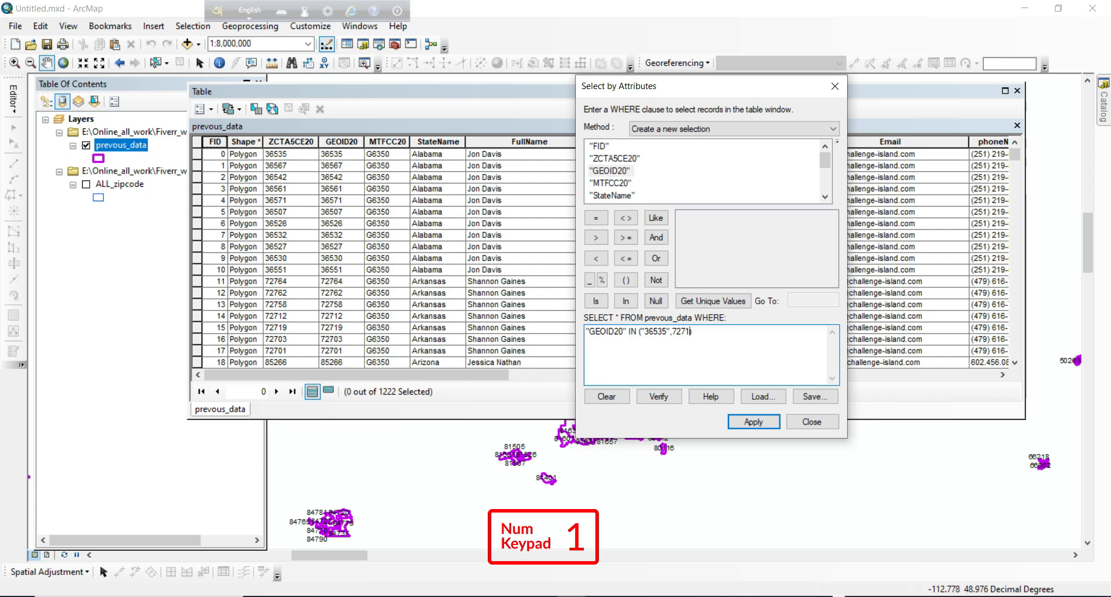
key("BackSpace")
key("BackSpace")
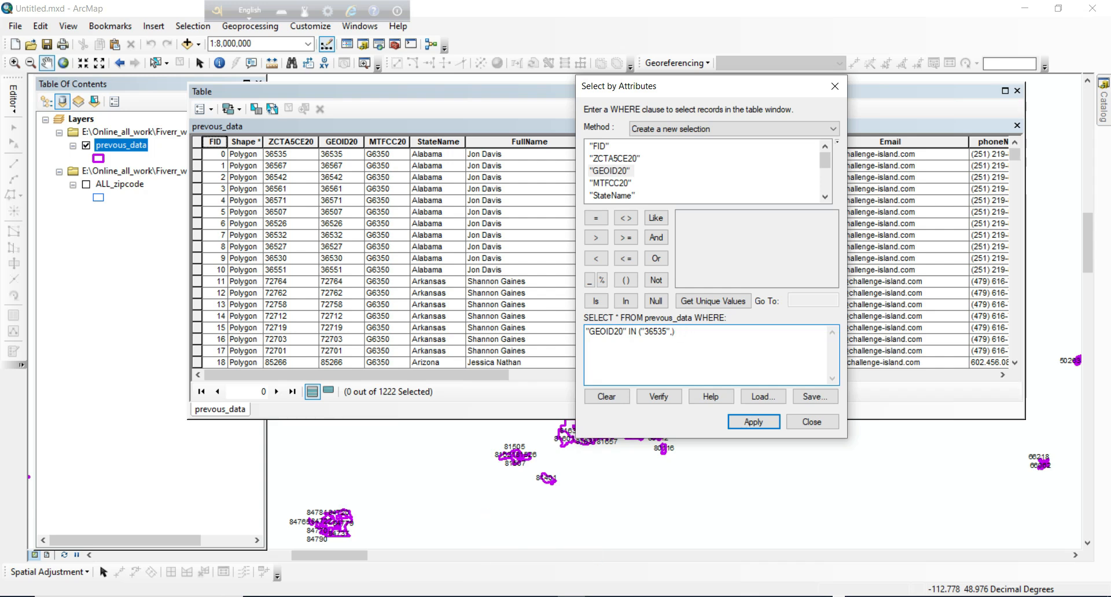
type(":")
key("BackSpace")
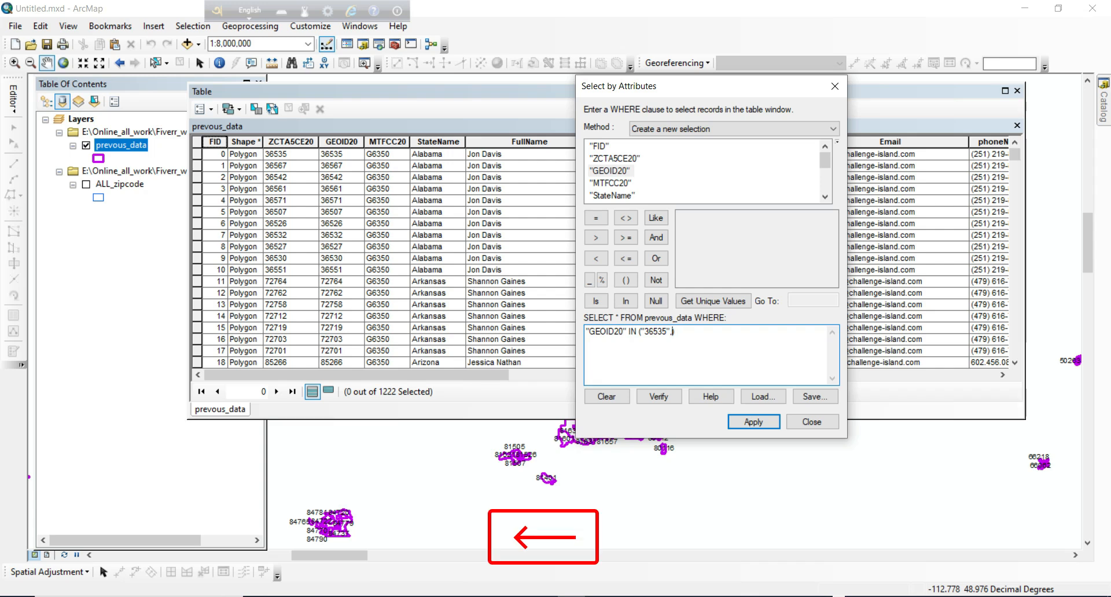
type("\"")
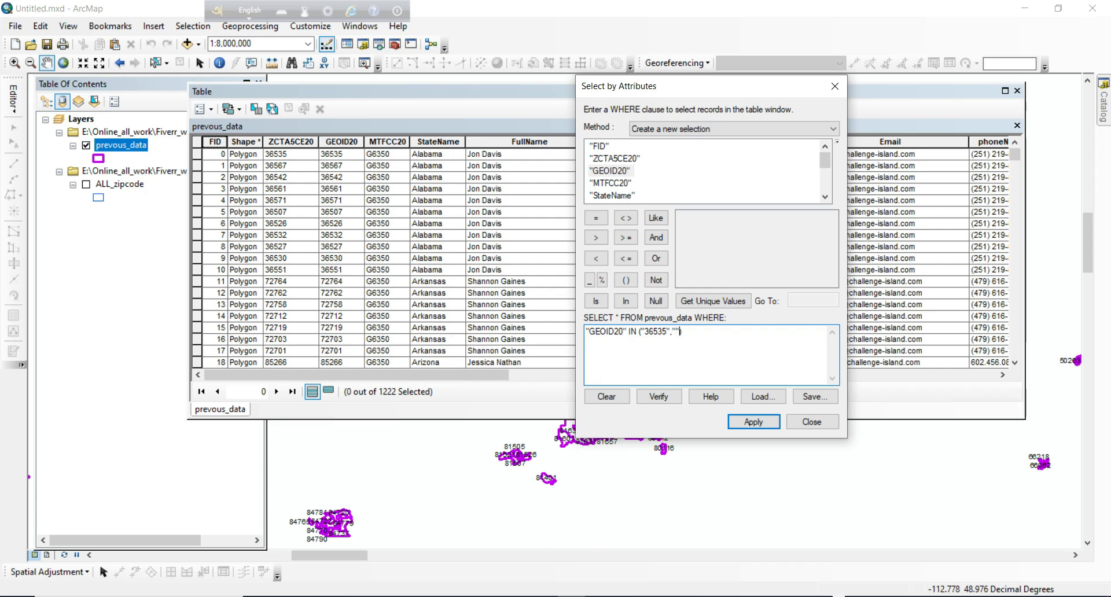
key("Left")
type("7271")
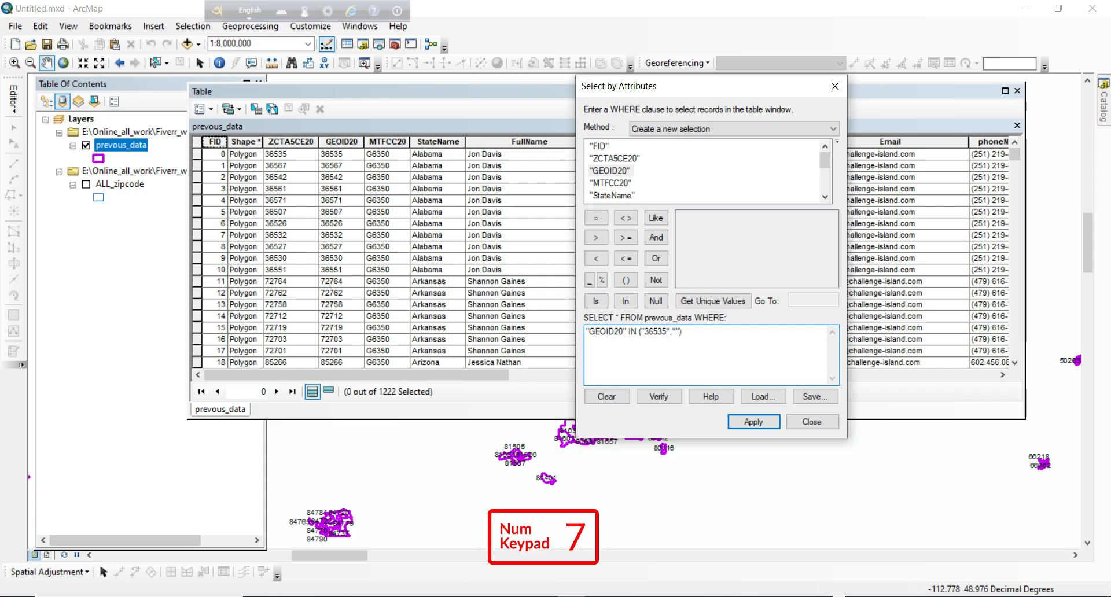
type("2")
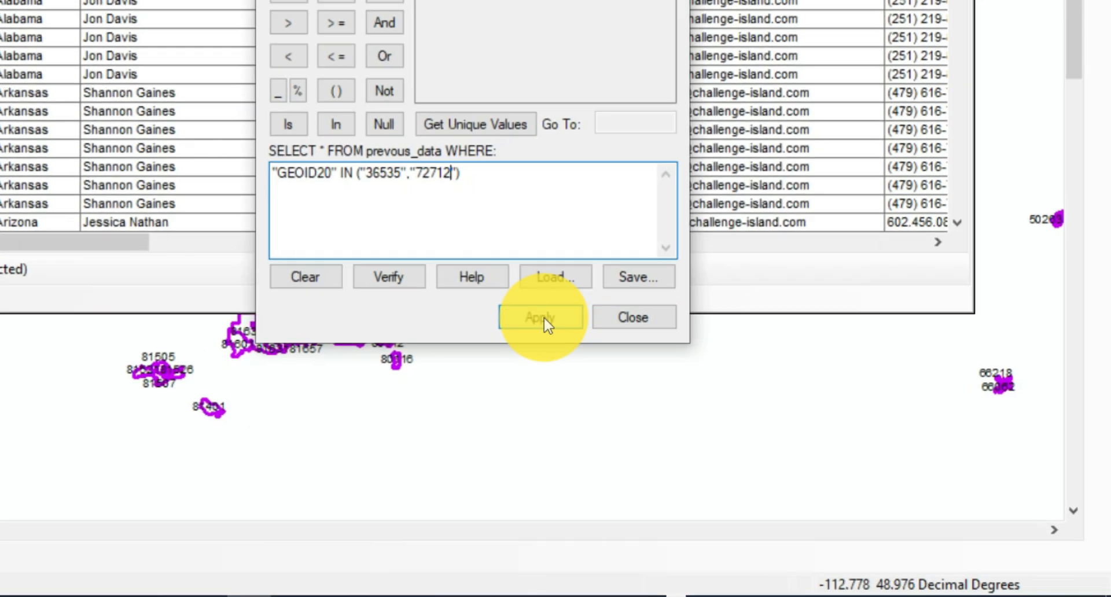
left_click(754, 422)
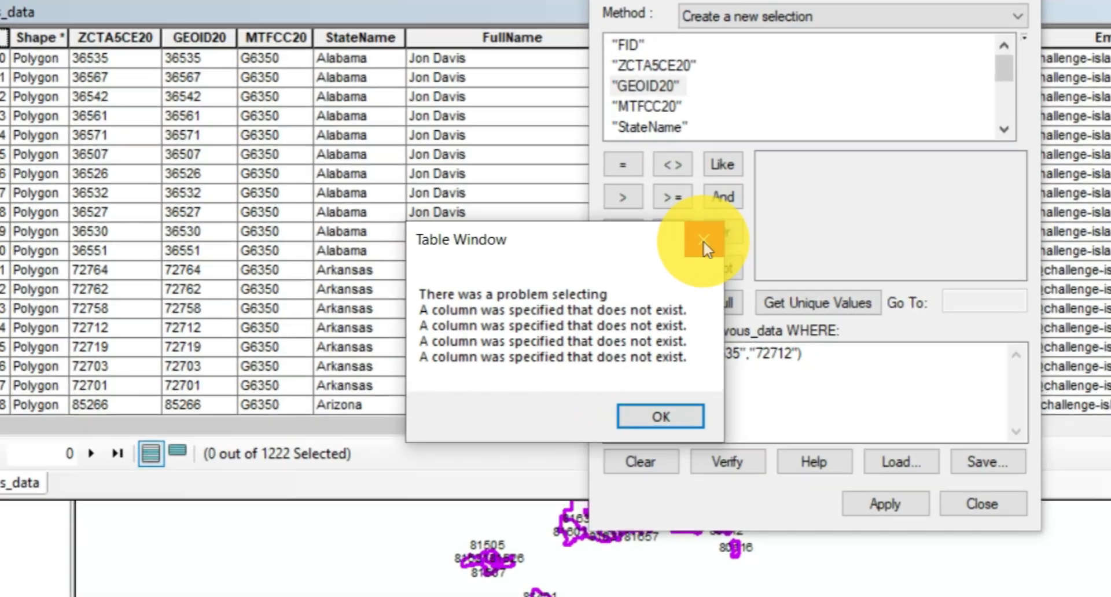
left_click(643, 266)
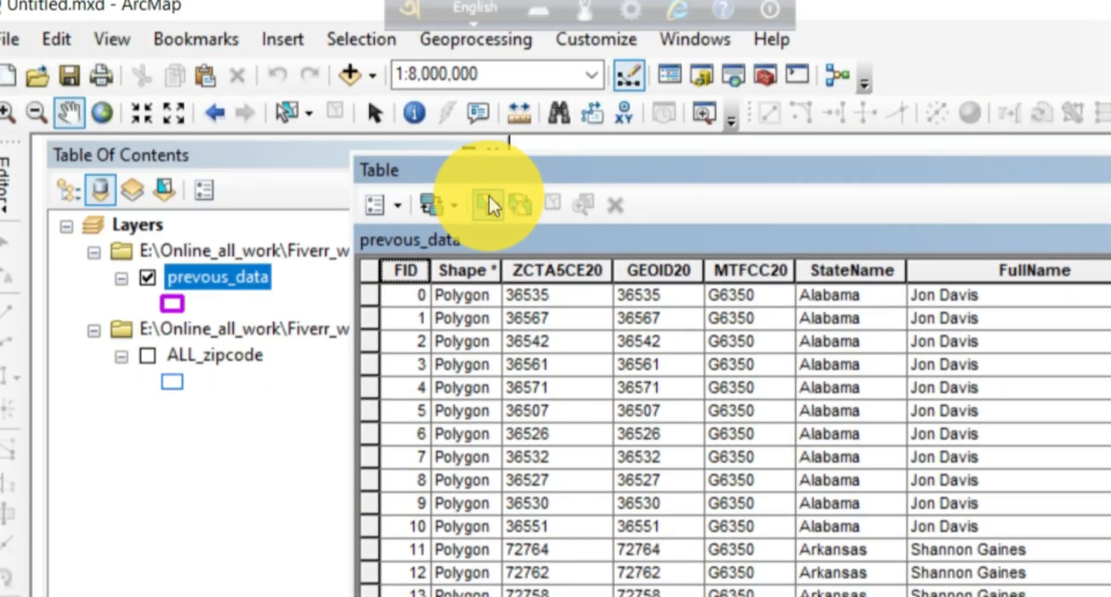
Step: Reopen Select by Attributes and replace the double quotes around 36535 with single quotes
left_click(490, 200)
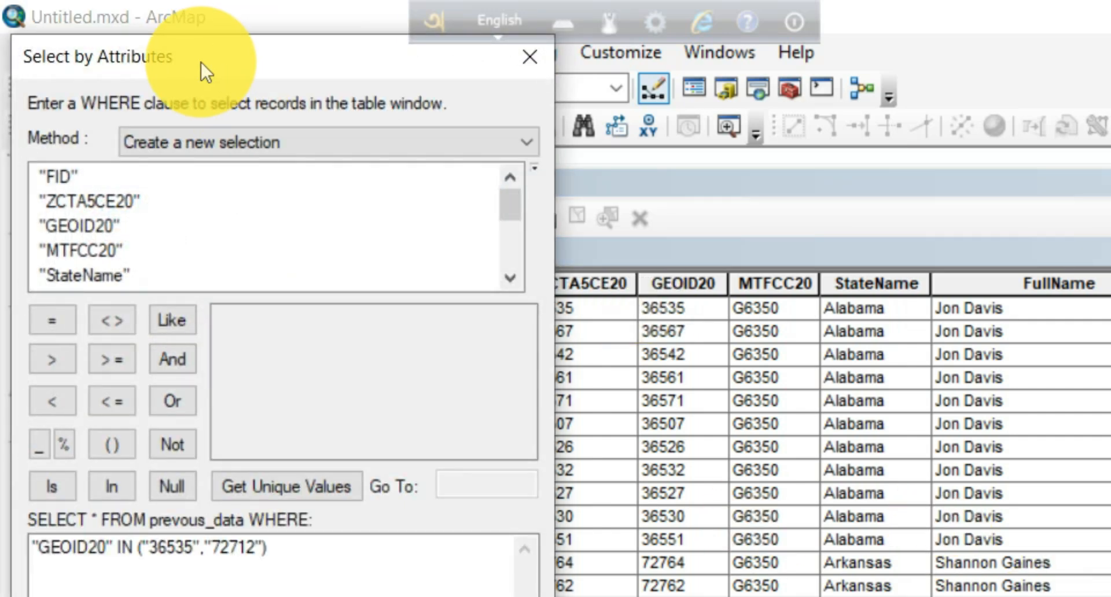
left_click_drag(200, 61, 1074, 229)
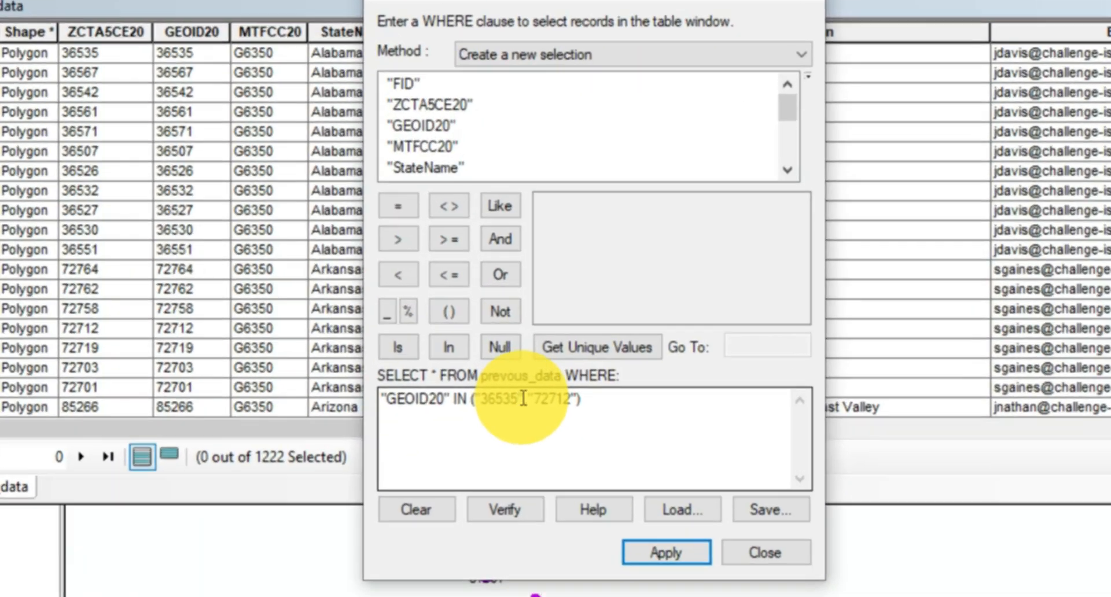
key("BackSpace")
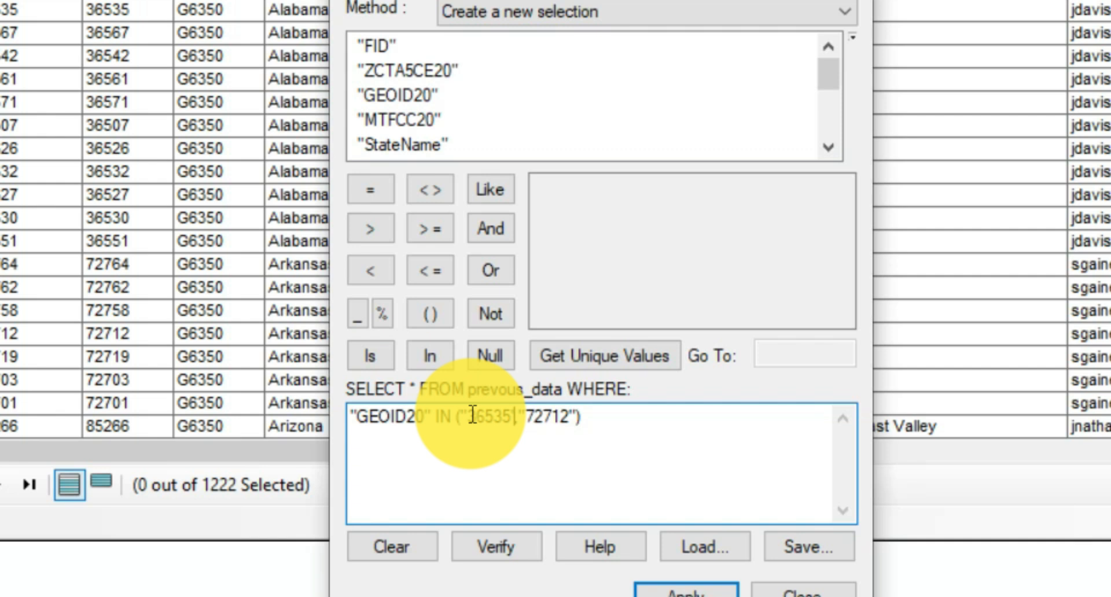
key("BackSpace")
type("'")
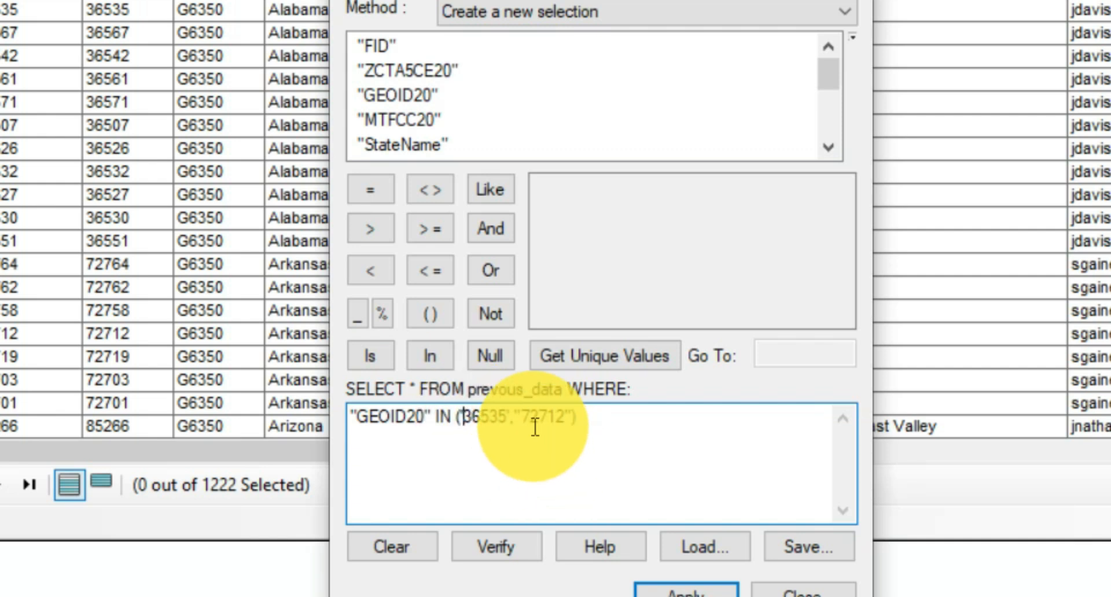
Step: Replace the double quotes around 72712 with single quotes and apply the query to select the matching records
left_click(521, 416)
key("BackSpace")
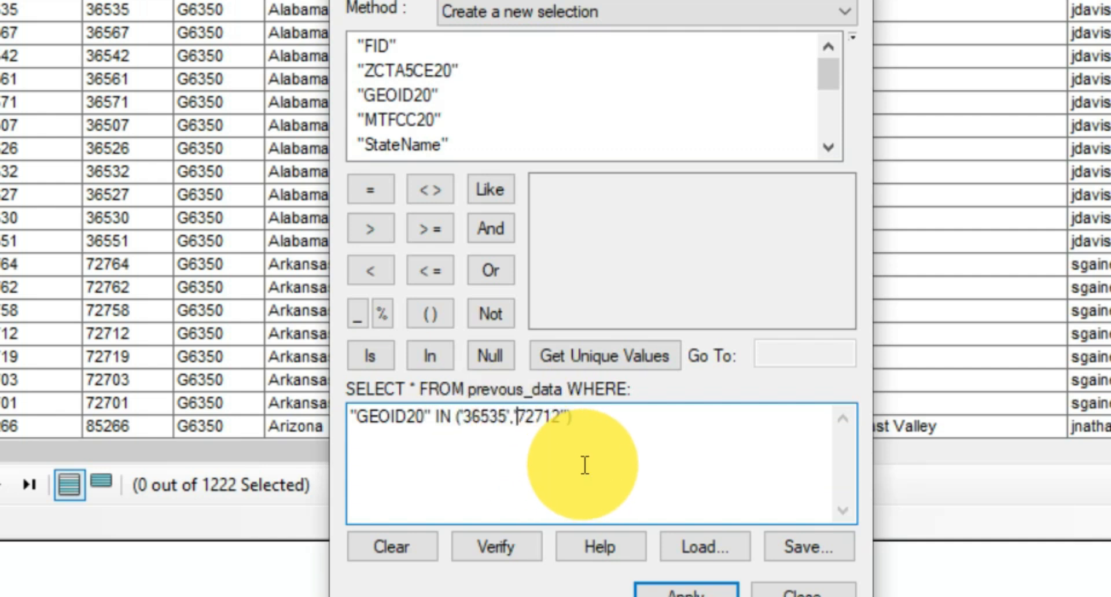
type("'")
key("Right")
key("Right")
key("Right")
key("Right")
key("Right")
key("Right")
key("BackSpace")
type("'")
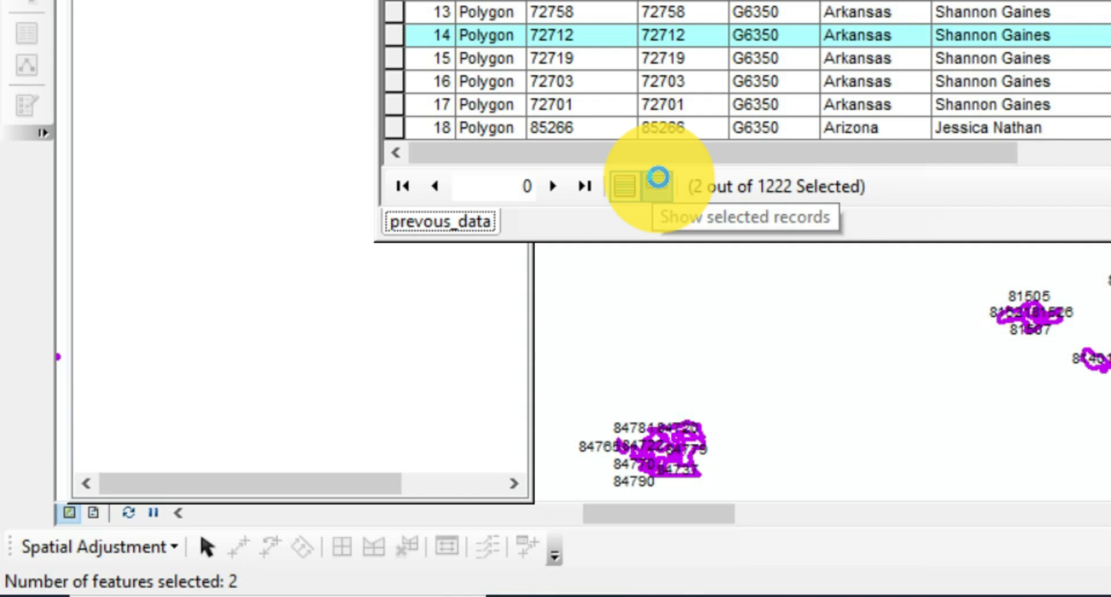
Step: Show only the selected records in the prevous_data table, and return to showing all records
left_click(658, 178)
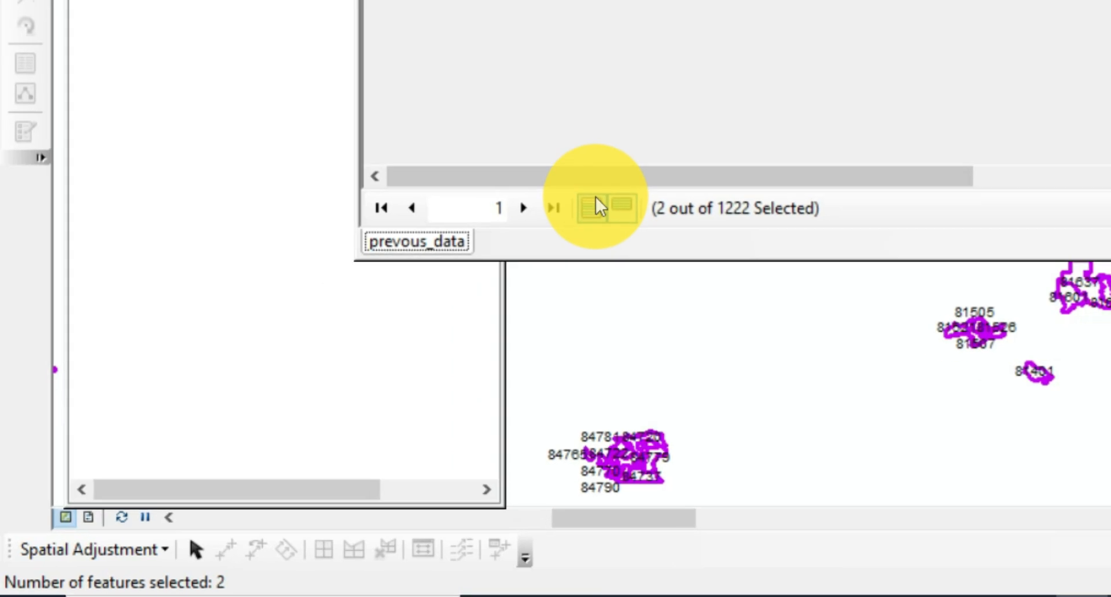
left_click(313, 391)
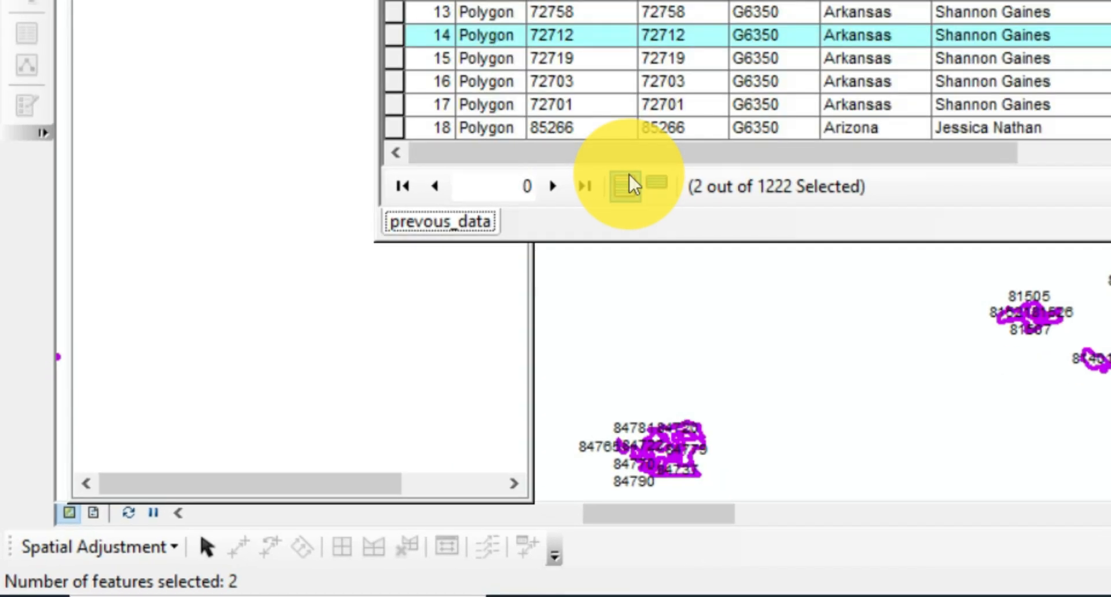